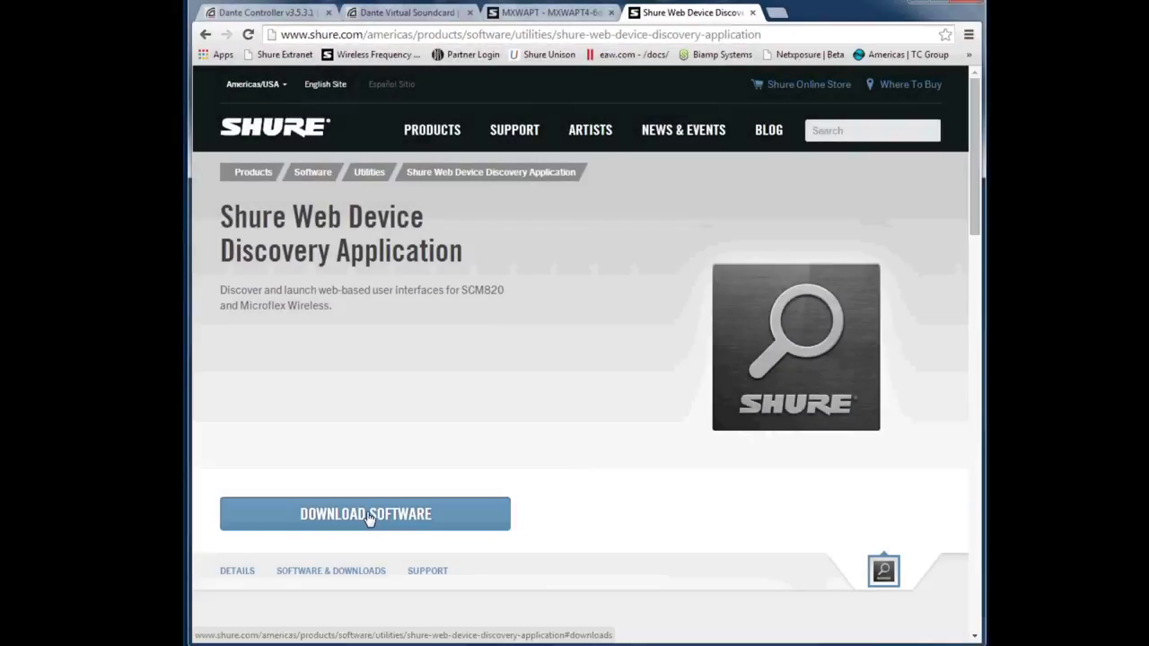
On Audinate's Dante Controller download page, choose Windows 7 (SP1) as the operating system, and go to the Dante Virtual Soundcard page
{"action": "left_click", "coordinate": [266, 13]}
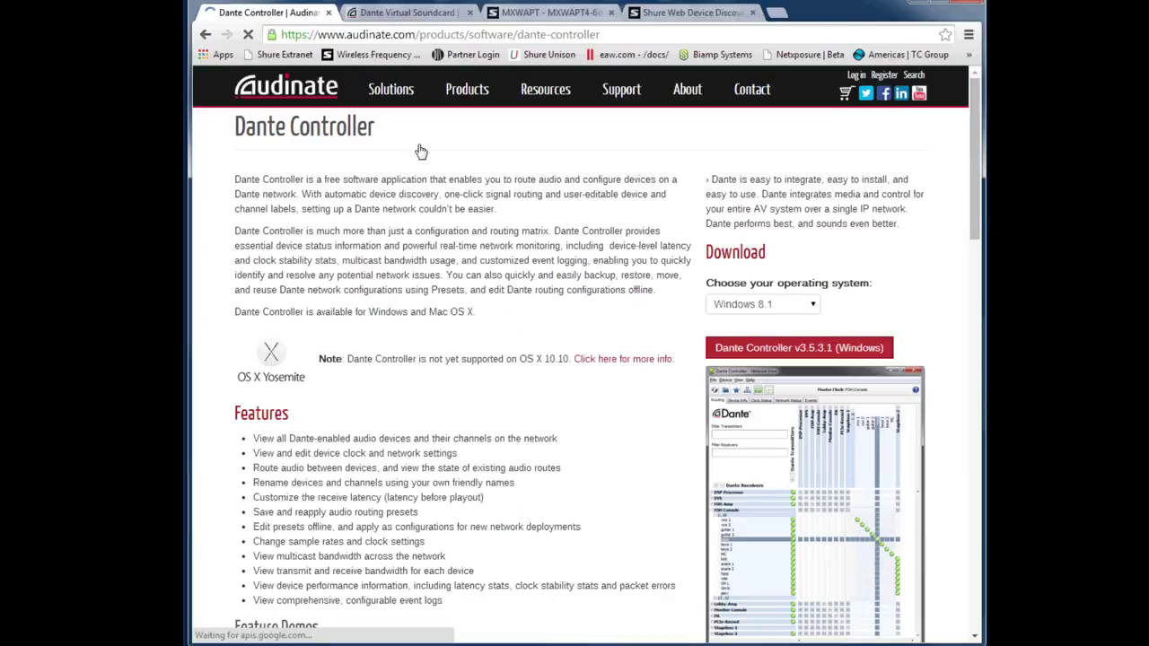
{"action": "left_click", "coordinate": [765, 305]}
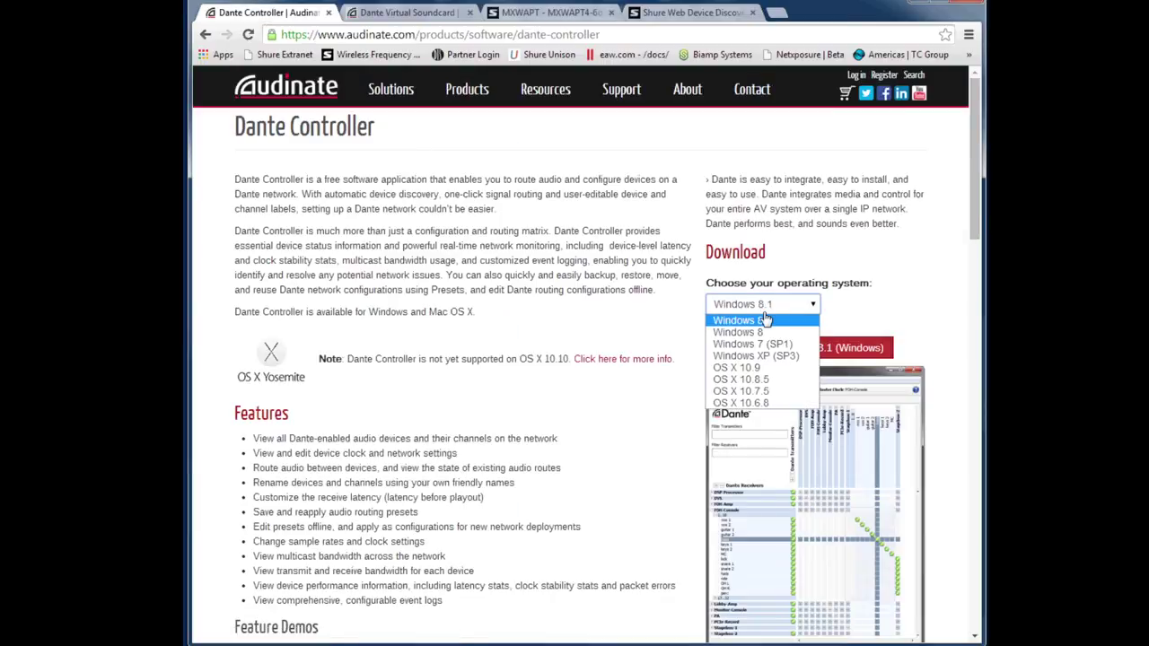
{"action": "left_click", "coordinate": [763, 344]}
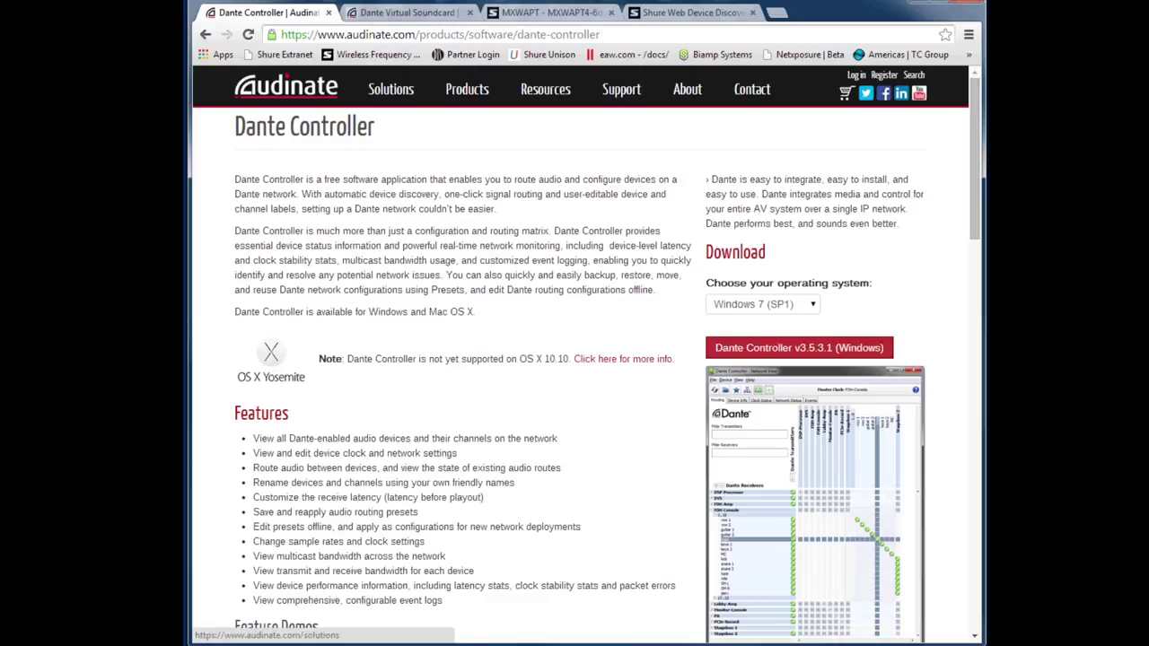
{"action": "left_click", "coordinate": [392, 18]}
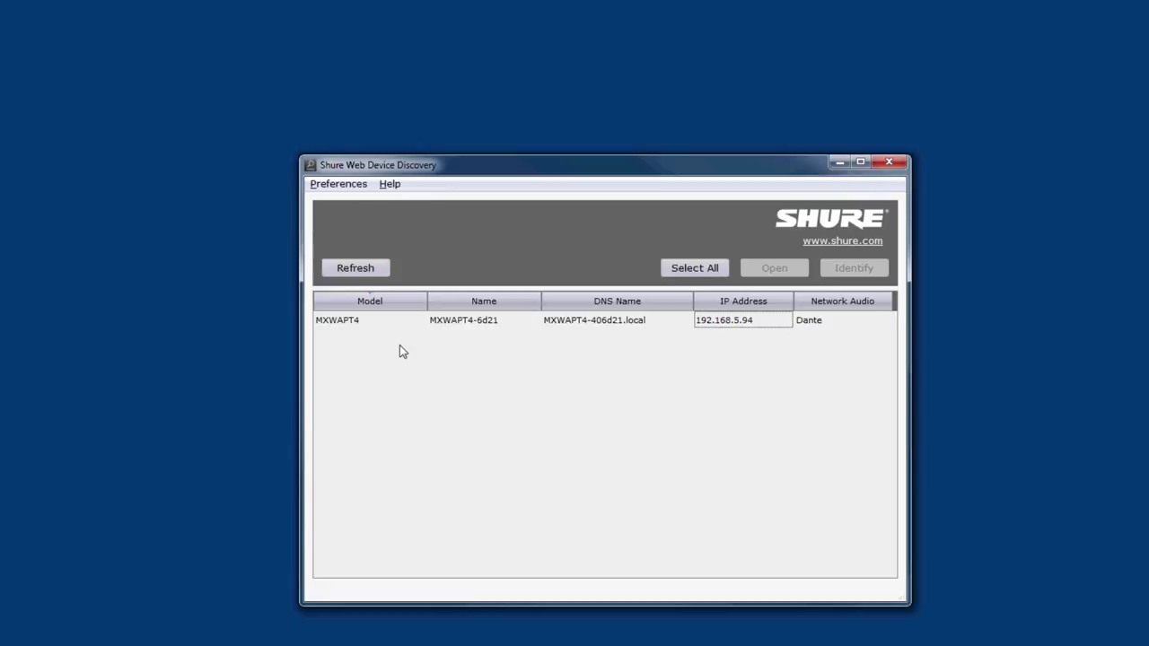
In Shure Web Device Discovery, open the MXWAPT4 device's web interface and log on as Admin with the account password
{"action": "left_click", "coordinate": [347, 325]}
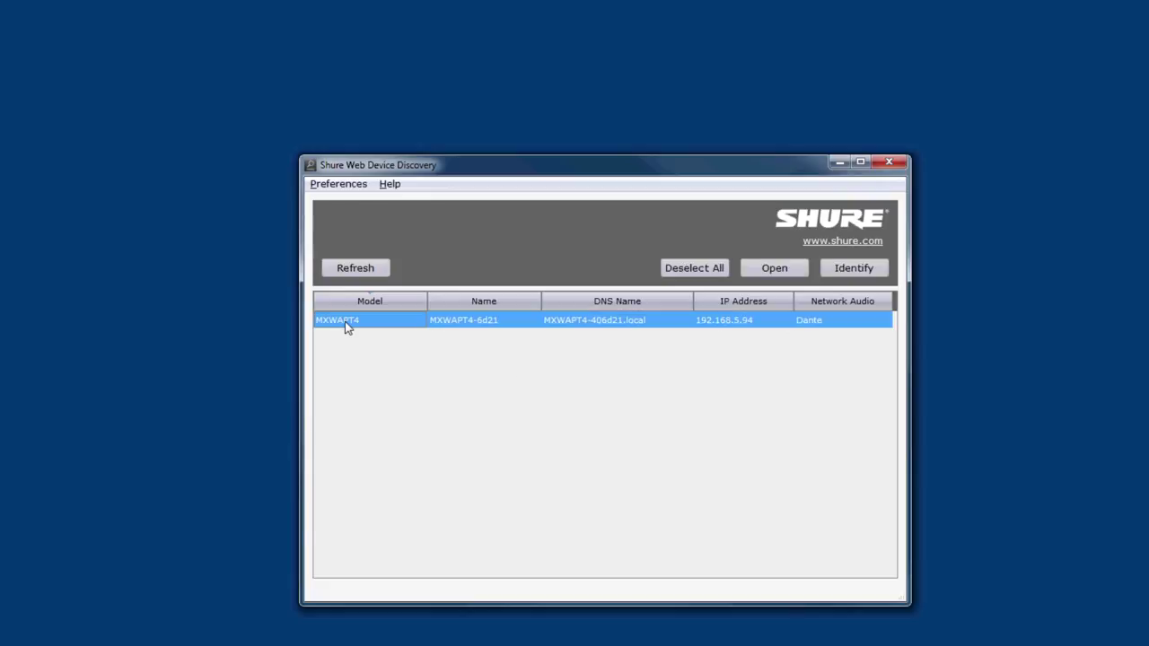
{"action": "double_click", "coordinate": [347, 325]}
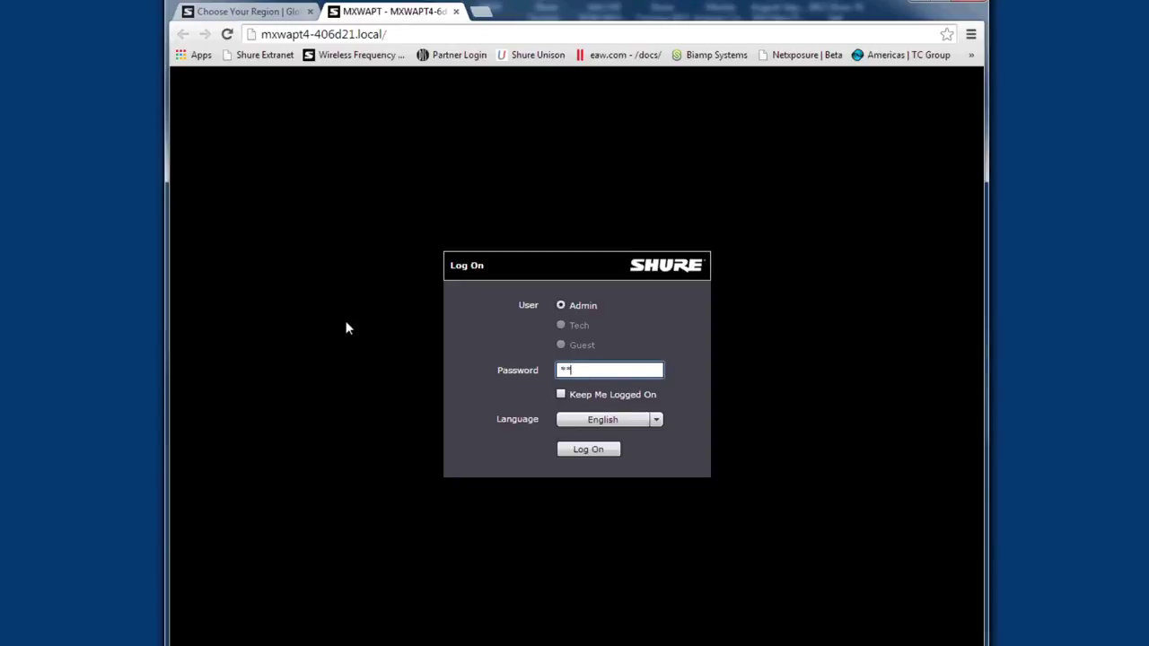
{"action": "left_click", "coordinate": [607, 451]}
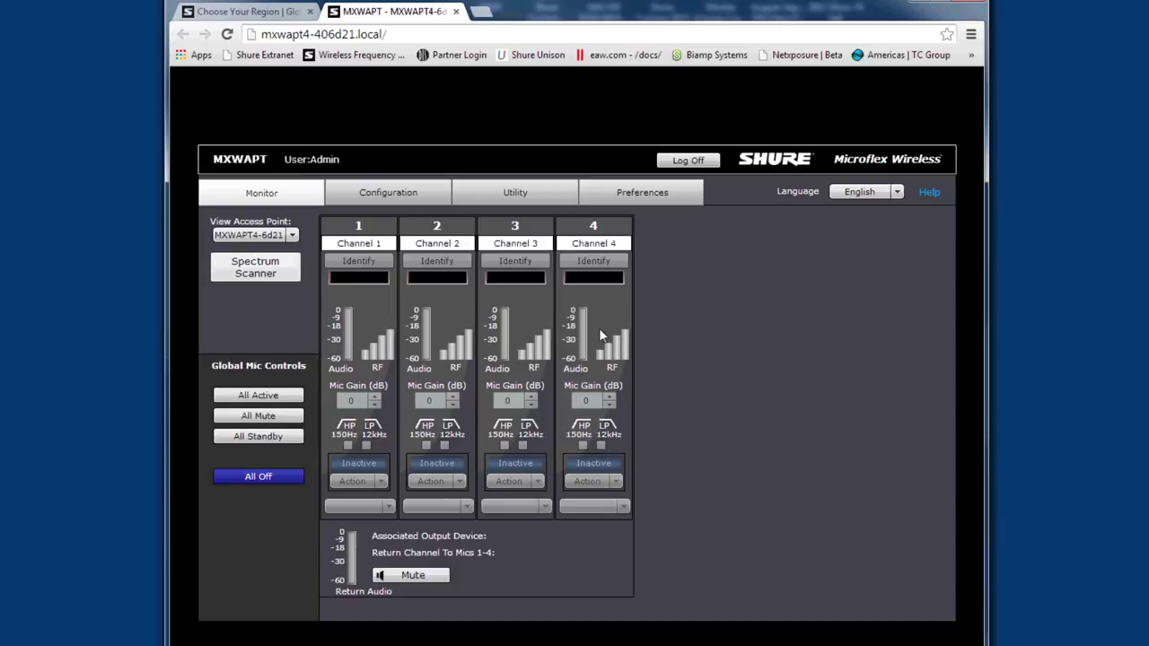
Open the access point's configuration and examine the available devices and network interface choices
{"action": "left_click", "coordinate": [398, 187]}
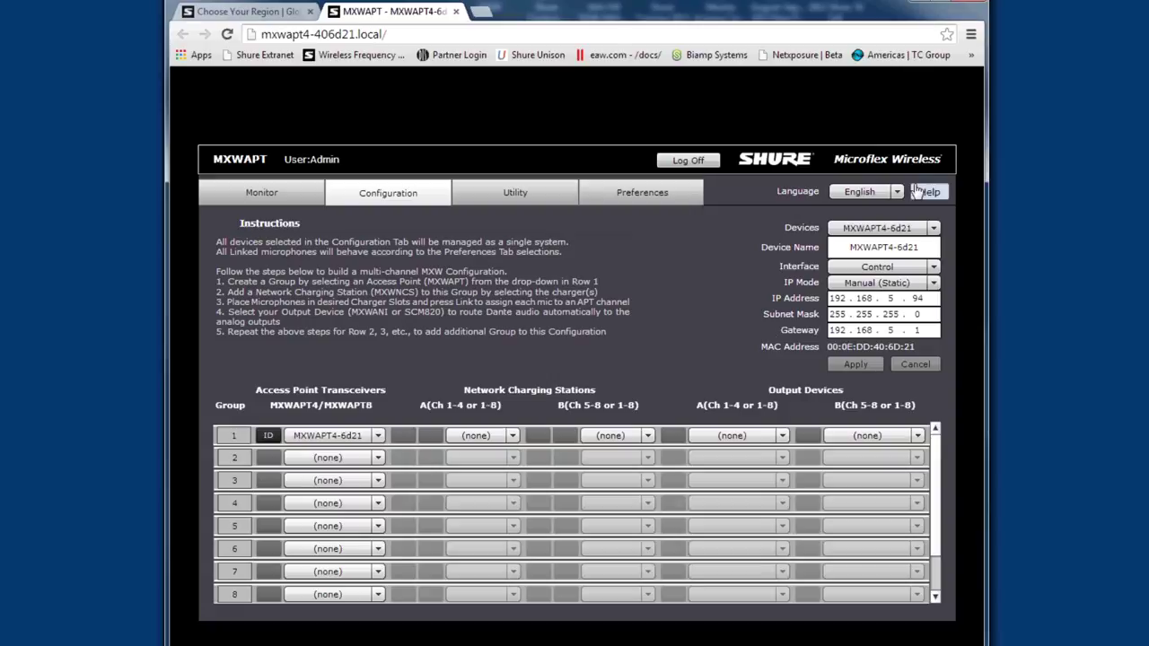
{"action": "left_click", "coordinate": [934, 229]}
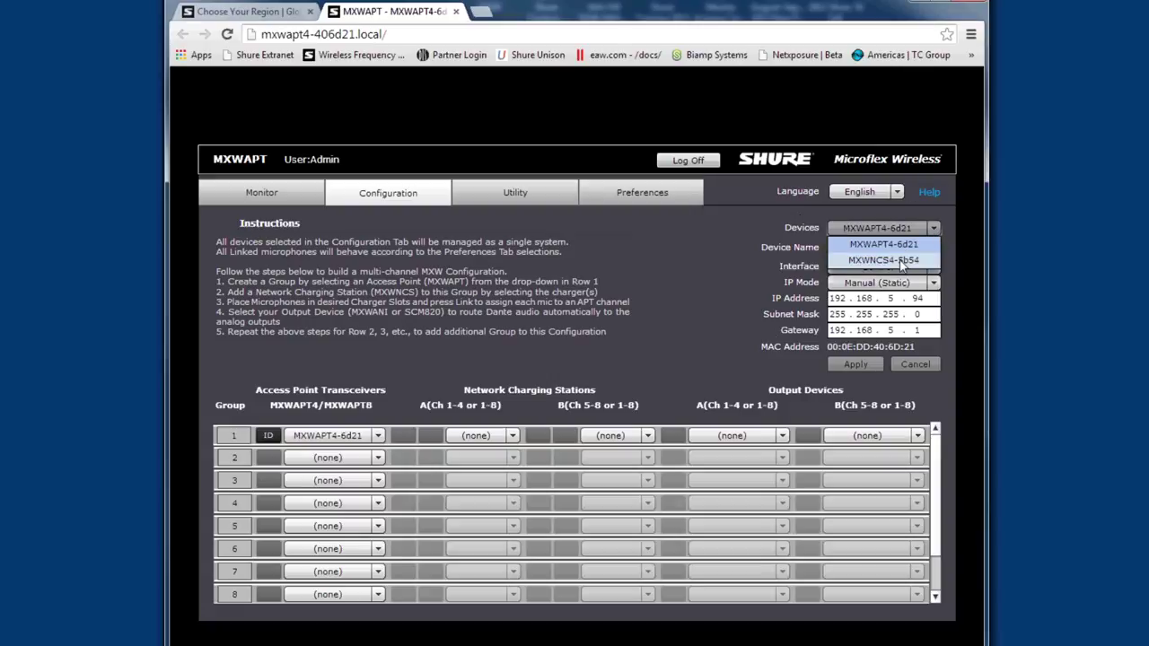
{"action": "left_click", "coordinate": [937, 272]}
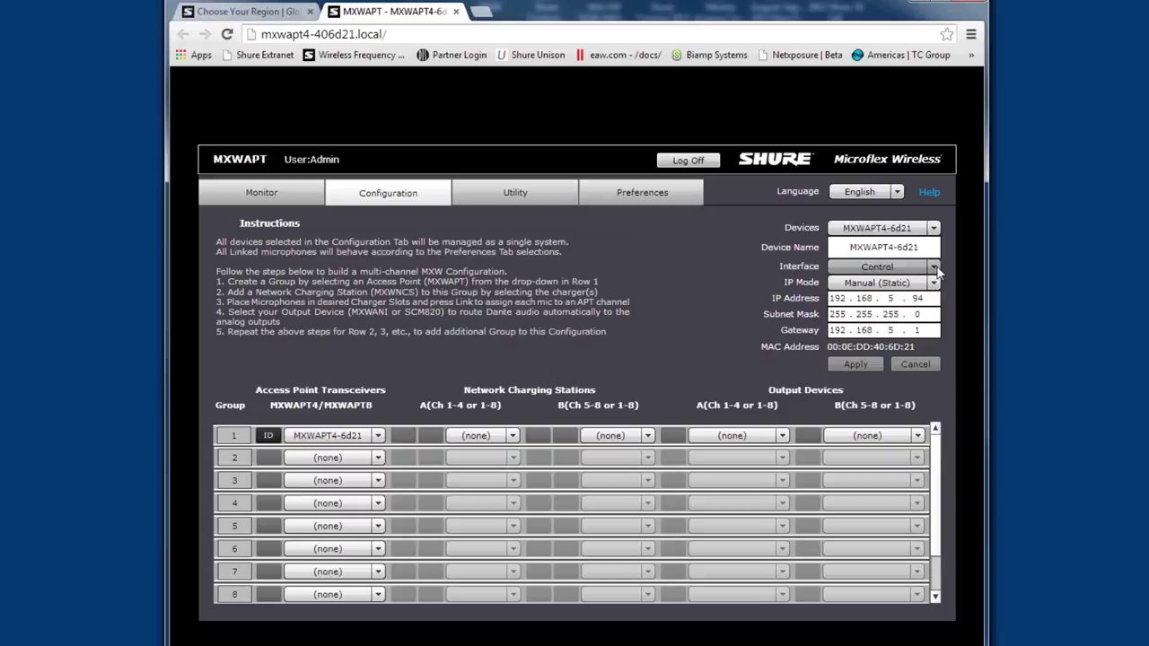
{"action": "left_click", "coordinate": [935, 268]}
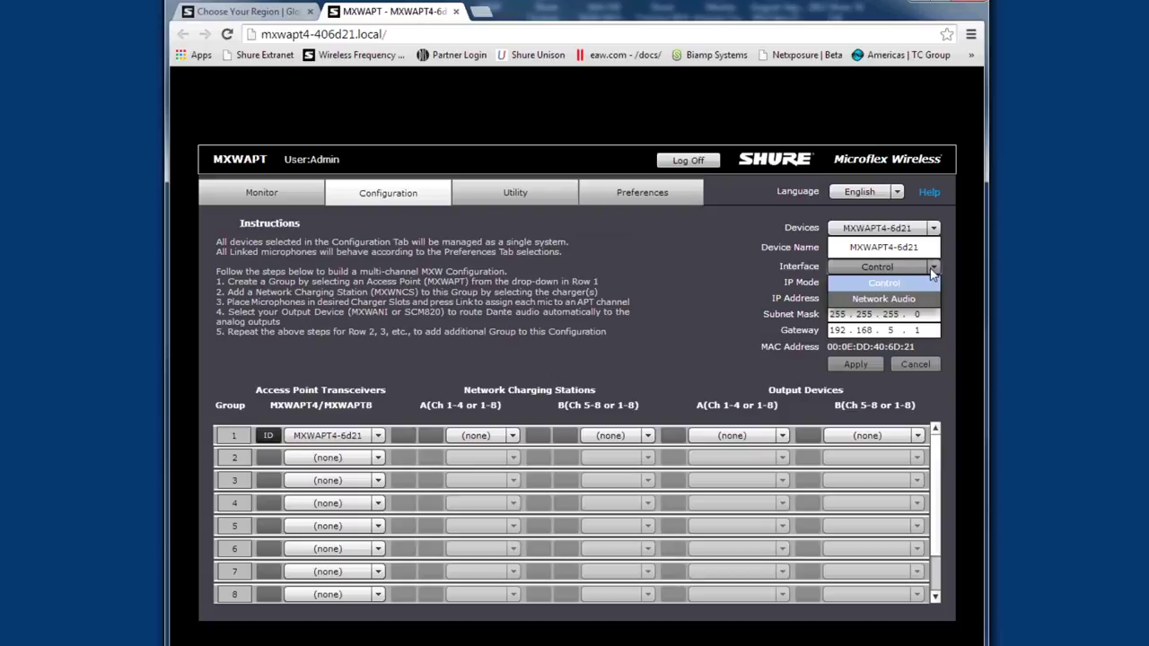
{"action": "left_click", "coordinate": [932, 277]}
Reassign access point MXWAPT4-6d21 to Group 1 and add charging station MXWNCS4-5b54 as its station A
{"action": "left_click", "coordinate": [378, 436]}
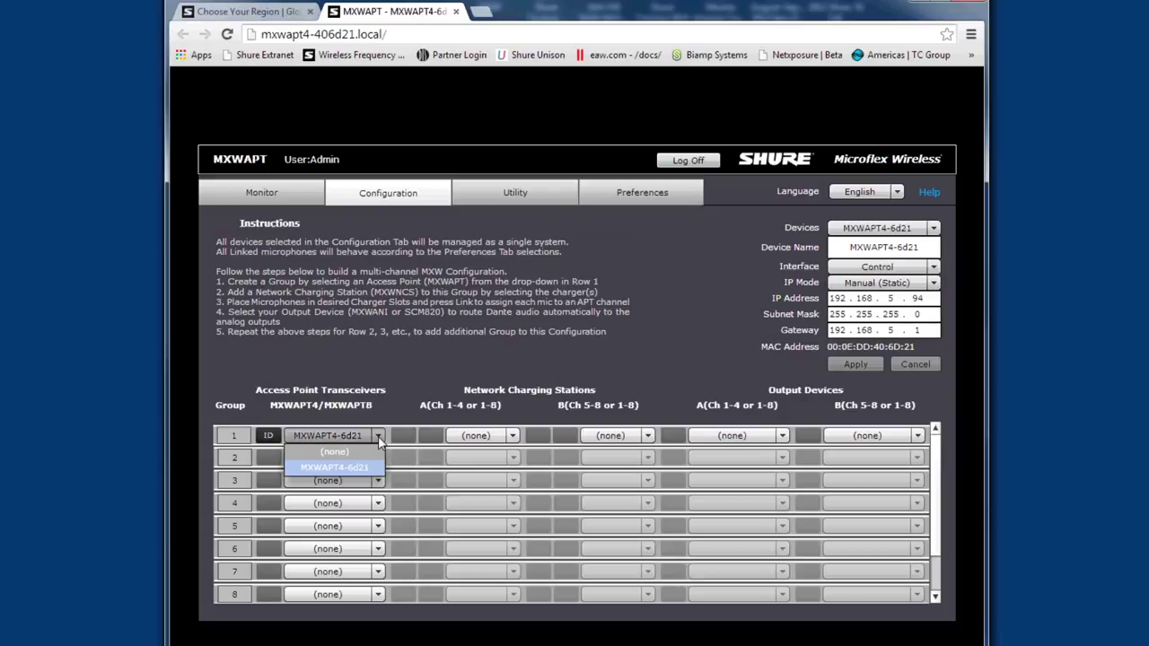
{"action": "left_click", "coordinate": [357, 453]}
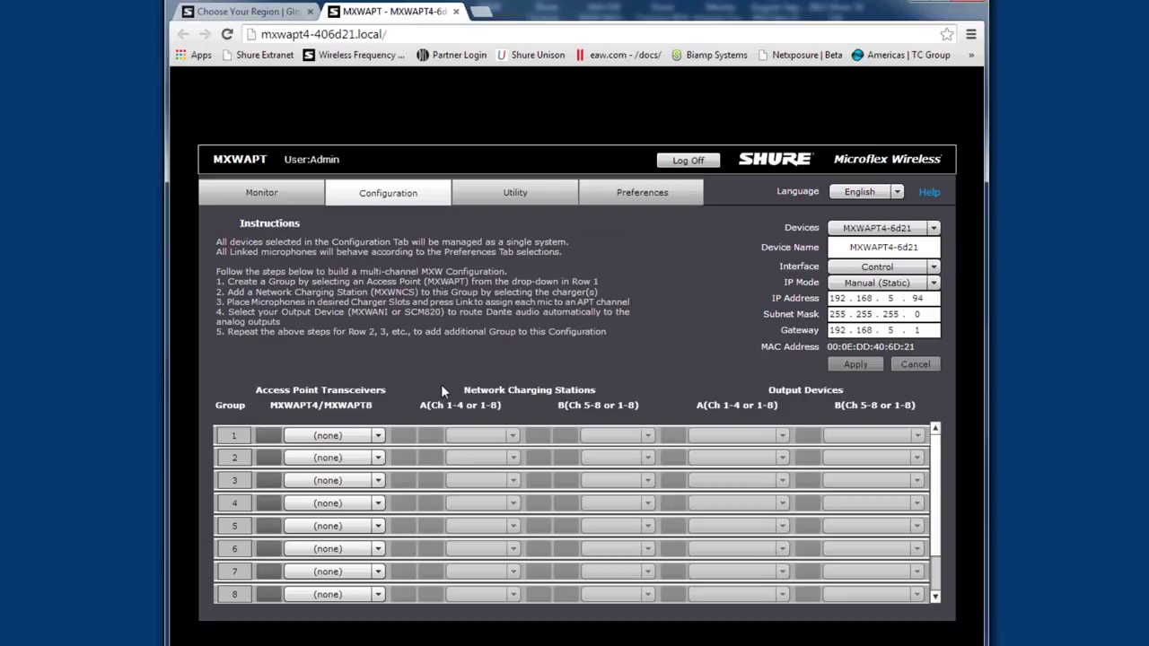
{"action": "left_click", "coordinate": [378, 435]}
{"action": "left_click", "coordinate": [359, 468]}
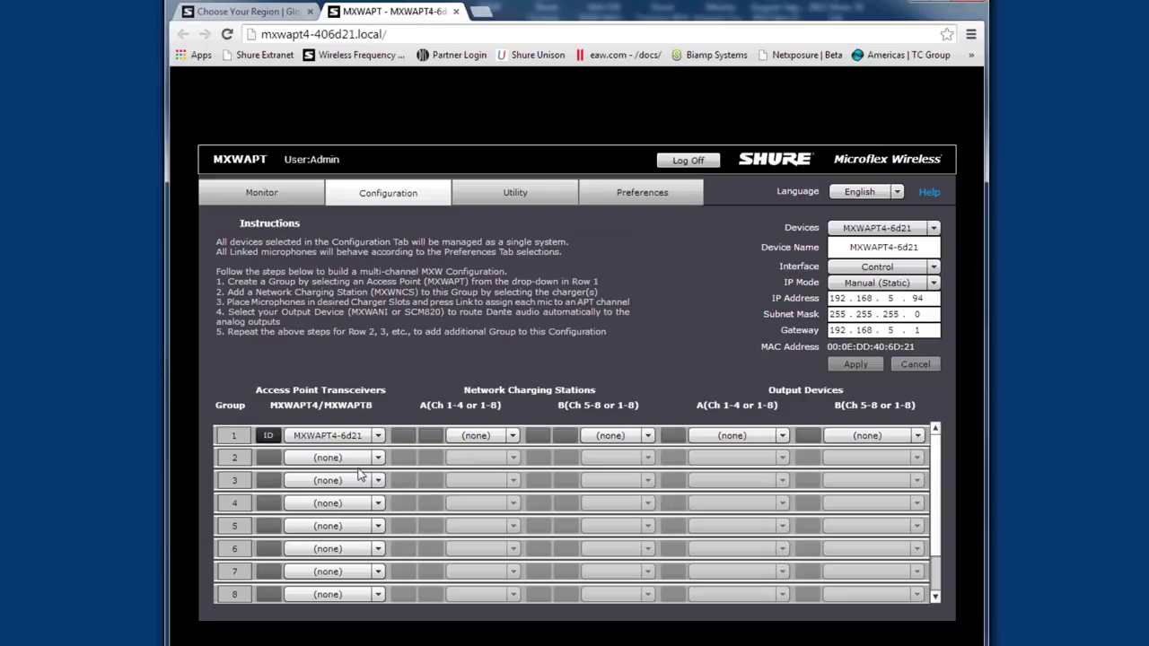
{"action": "left_click", "coordinate": [512, 436]}
{"action": "left_click", "coordinate": [500, 468]}
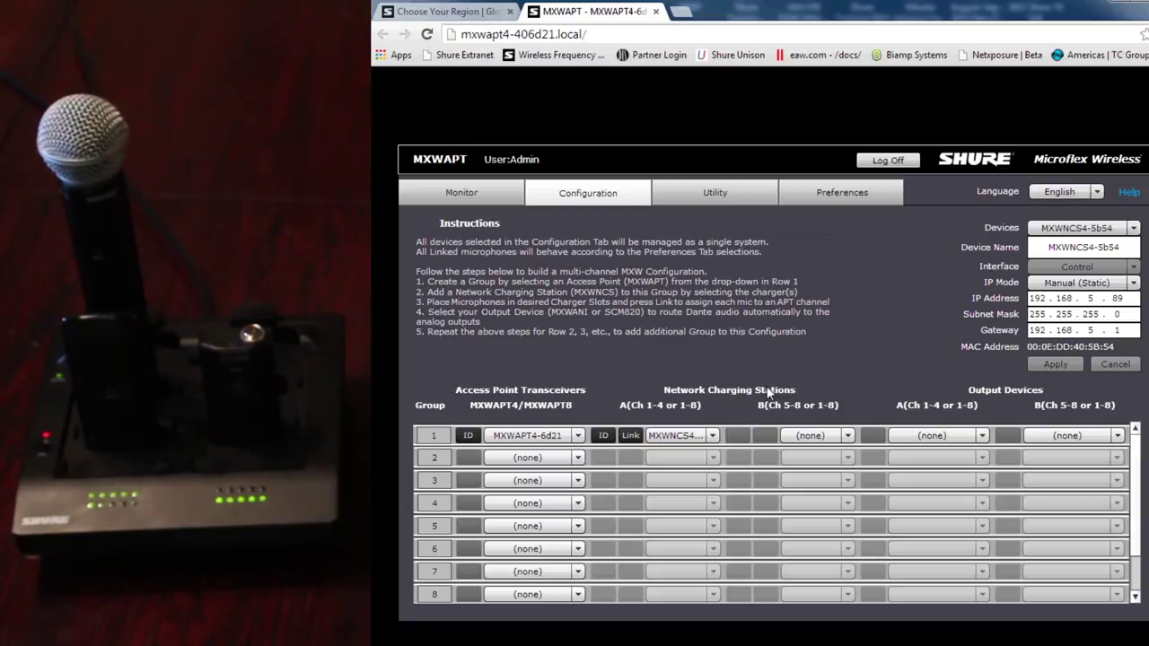
Link the microphones docked in Group 1's charging station to the access point channels and dismiss the linking result
{"action": "left_click", "coordinate": [633, 435]}
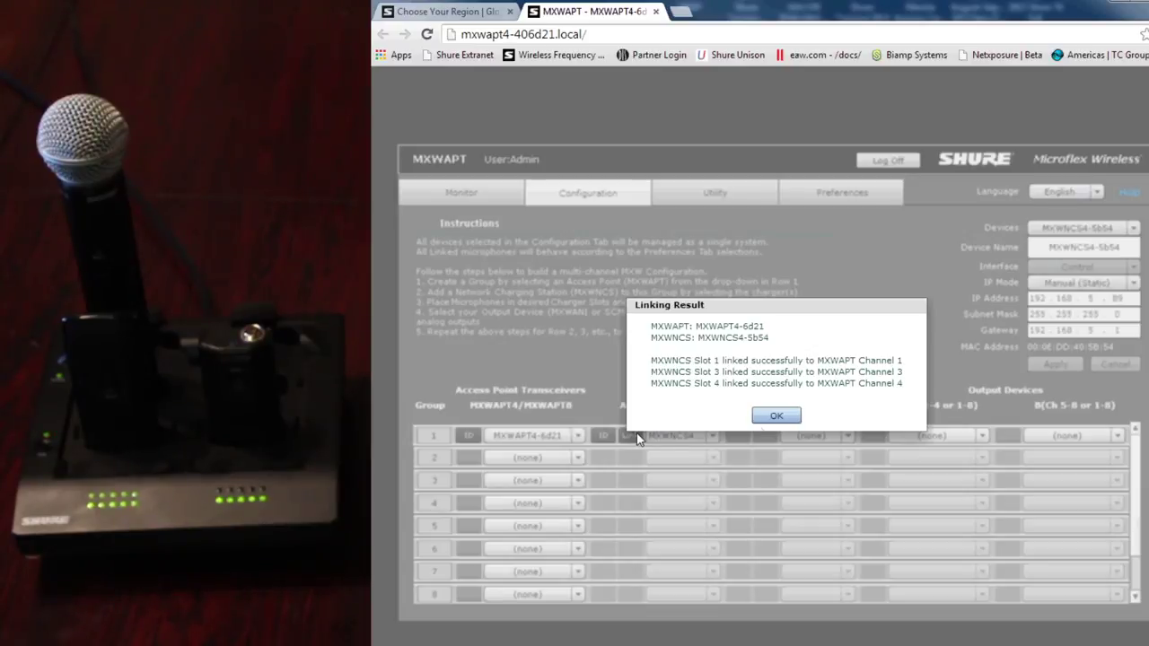
{"action": "left_click", "coordinate": [777, 417]}
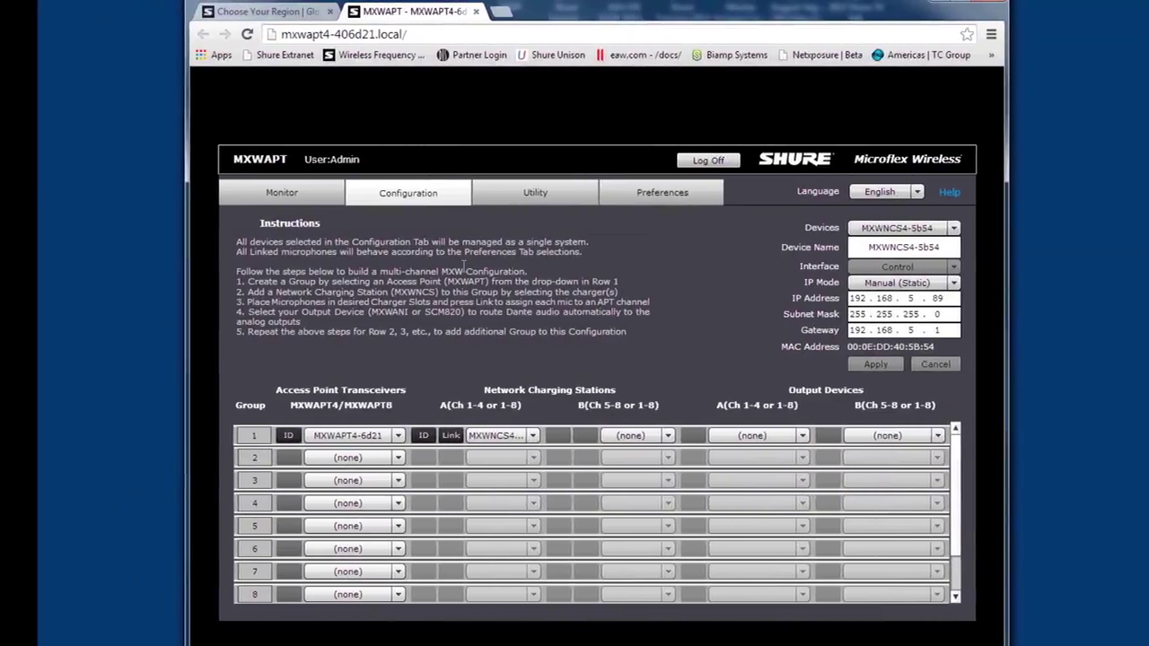
{"action": "left_click", "coordinate": [437, 199]}
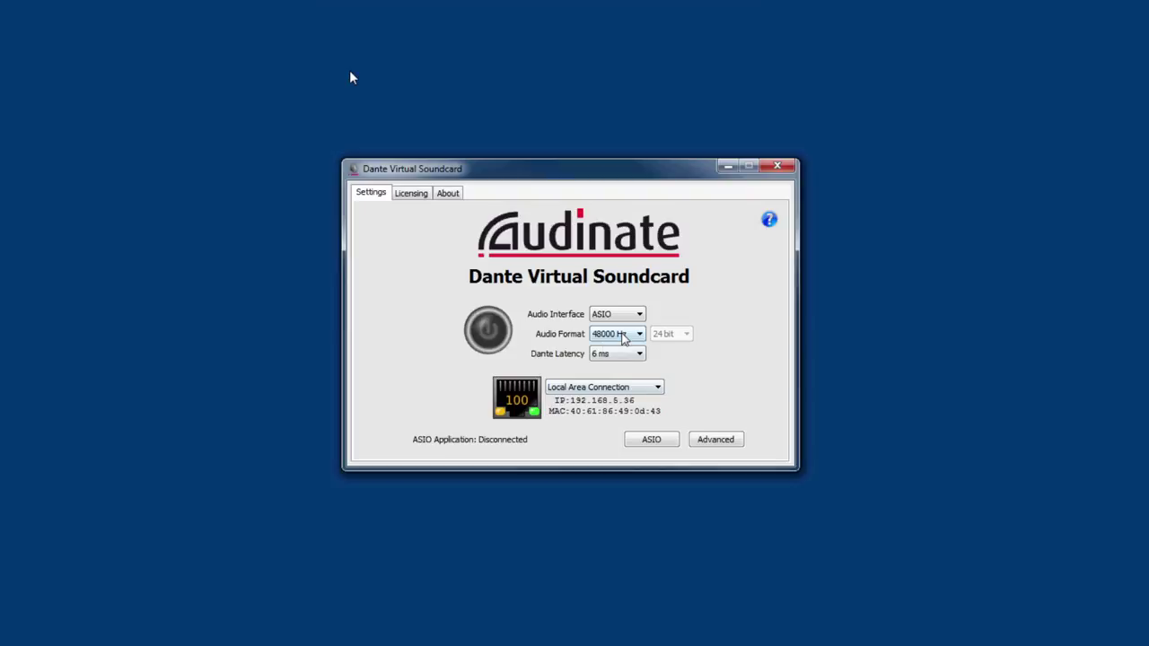
Configure Dante Virtual Soundcard for a 48000 Hz audio format with 16-bit ASIO encoding, then start it and minimize its window
{"action": "left_click", "coordinate": [622, 337]}
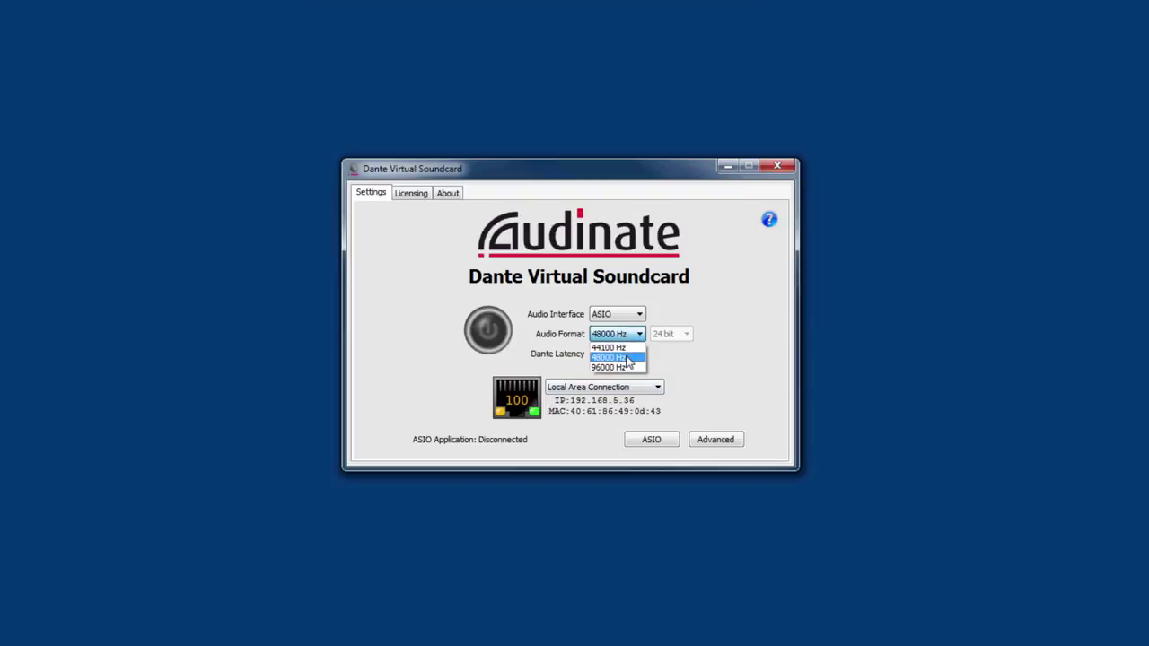
{"action": "left_click", "coordinate": [611, 357]}
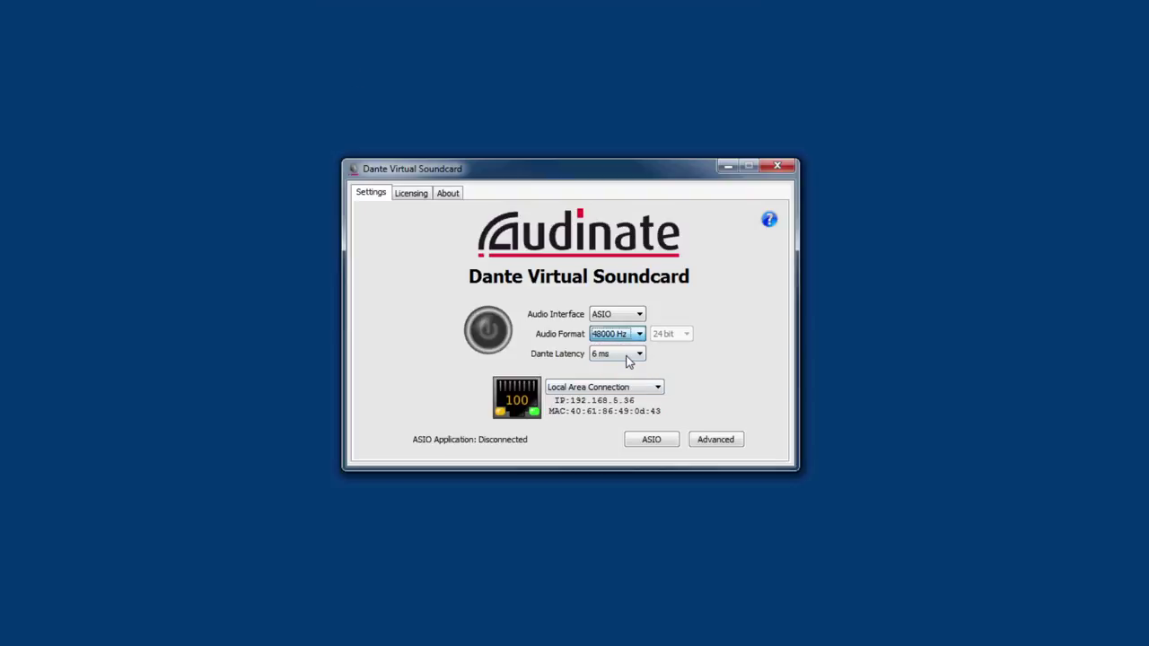
{"action": "left_click", "coordinate": [634, 441]}
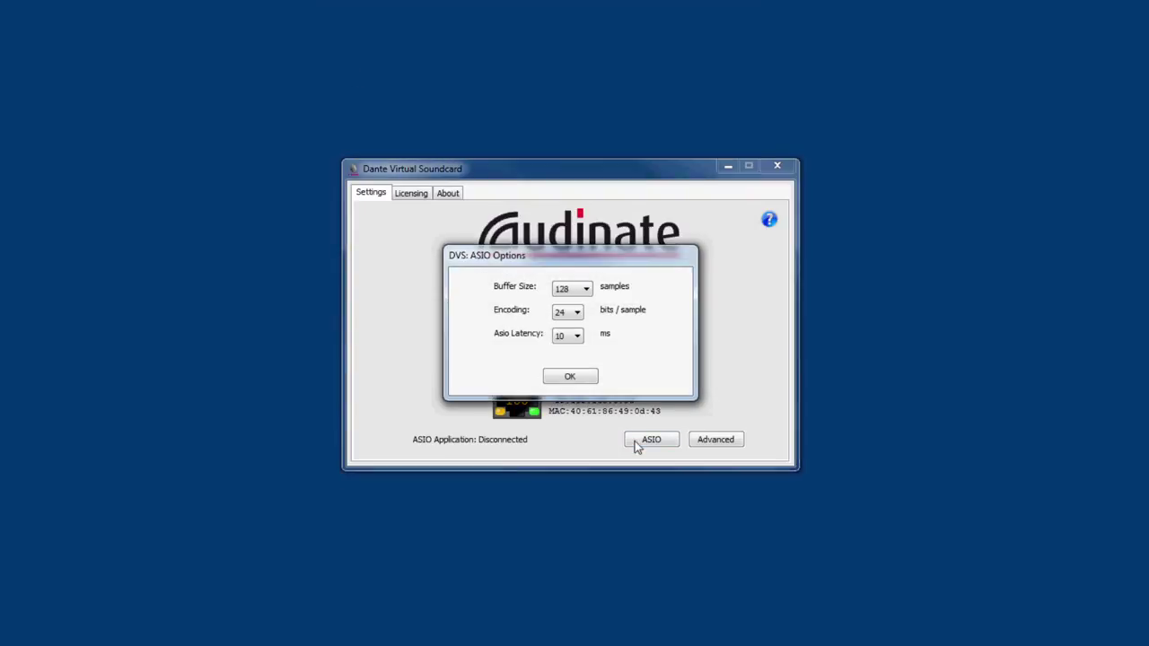
{"action": "left_click", "coordinate": [577, 312]}
{"action": "left_click", "coordinate": [559, 333]}
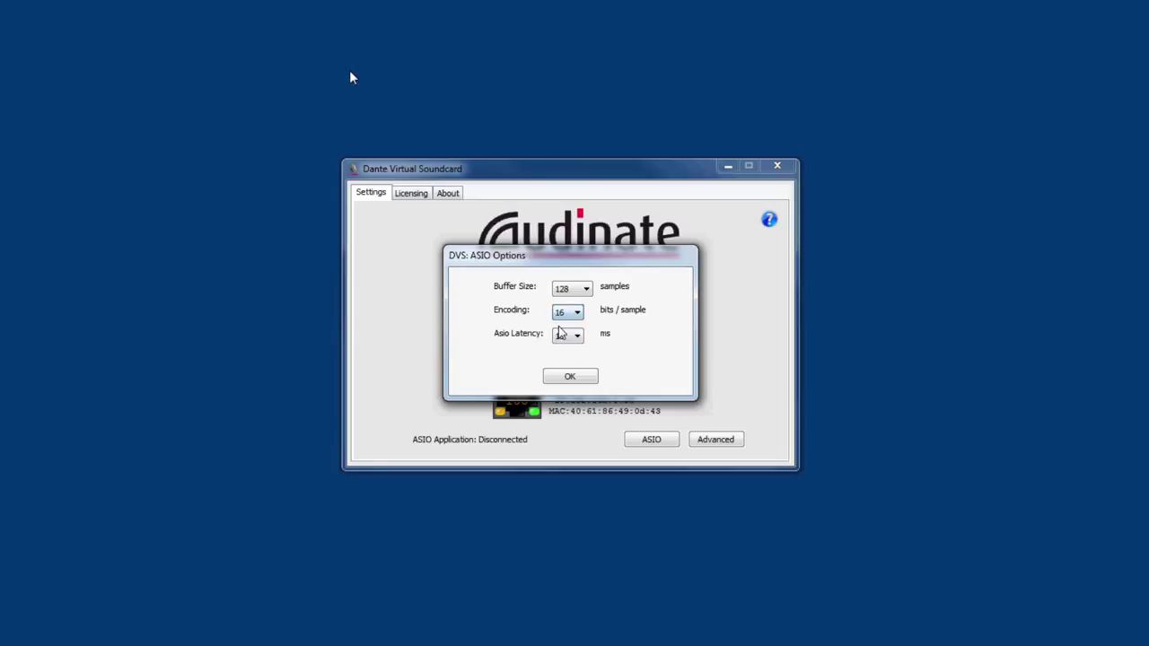
{"action": "left_click", "coordinate": [570, 377]}
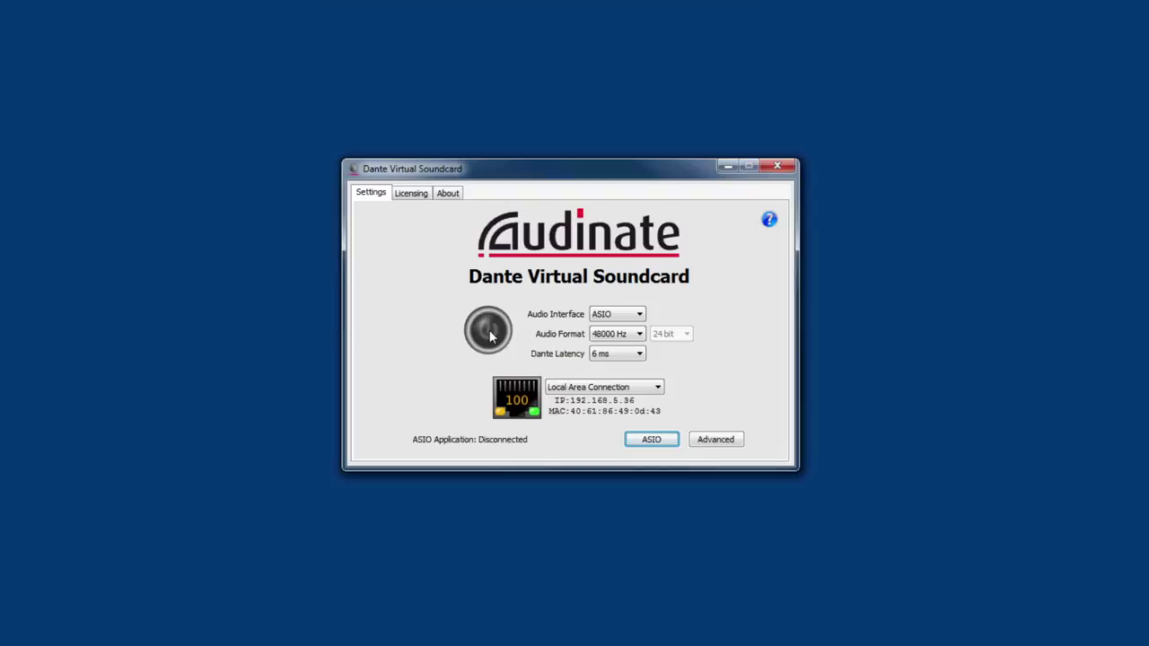
{"action": "left_click", "coordinate": [489, 335]}
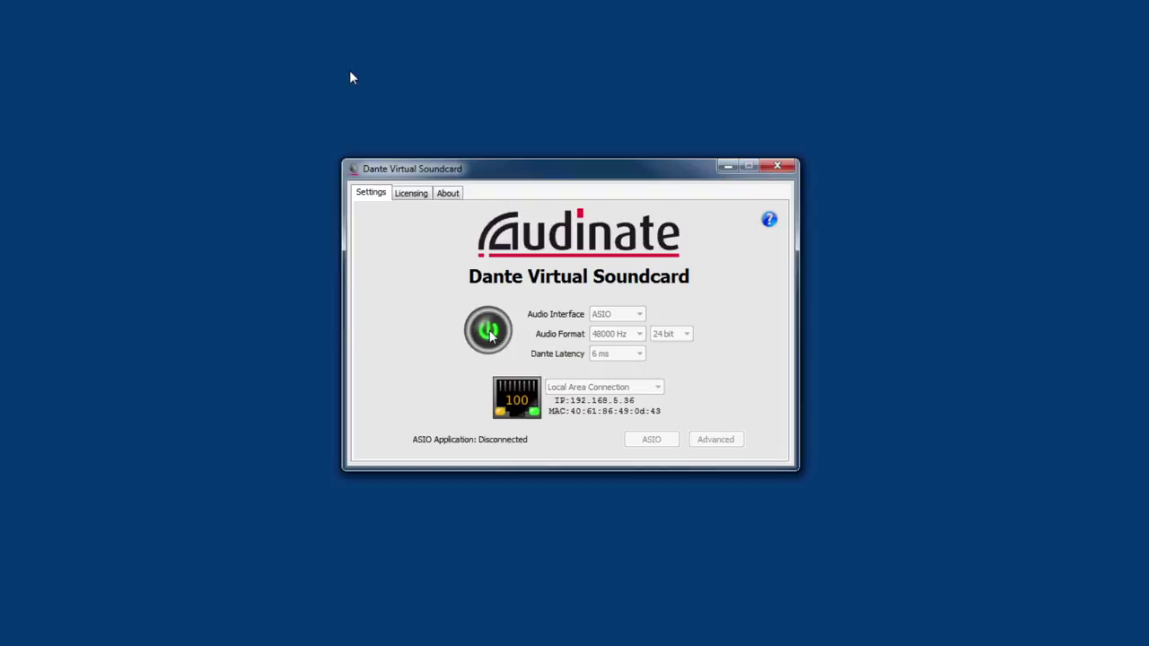
{"action": "left_click", "coordinate": [723, 169]}
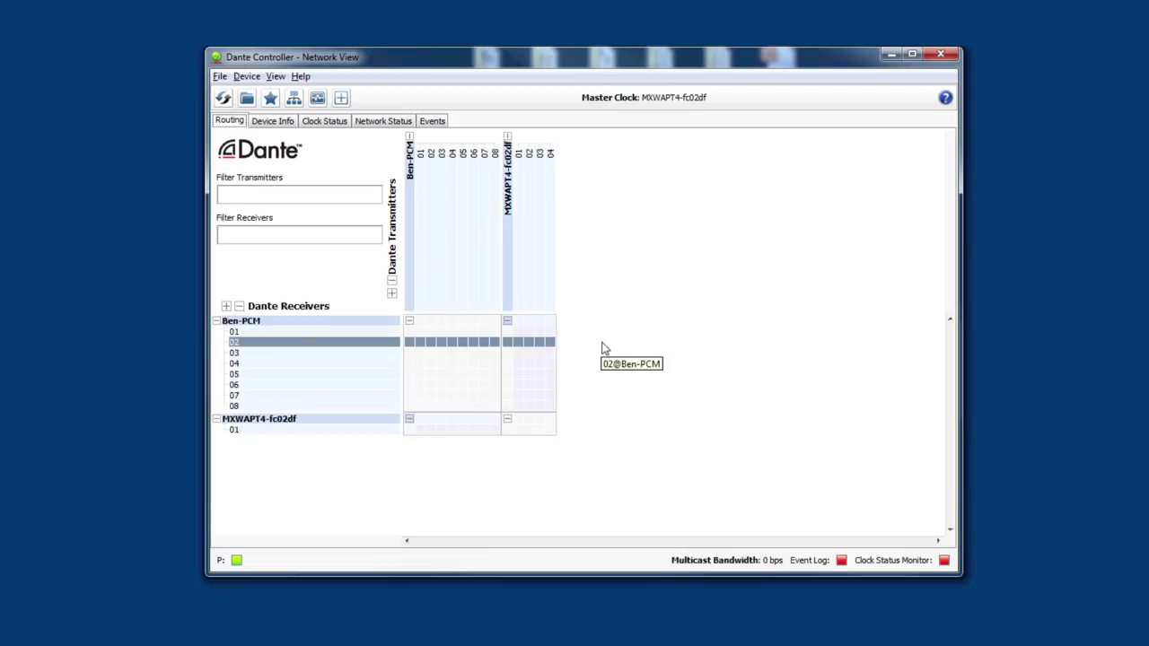
In Dante Controller, route the MXWAPT4 transmit channels 01 to 04 one-to-one to the computer's receive channels 01 to 04
{"action": "left_click", "coordinate": [518, 332]}
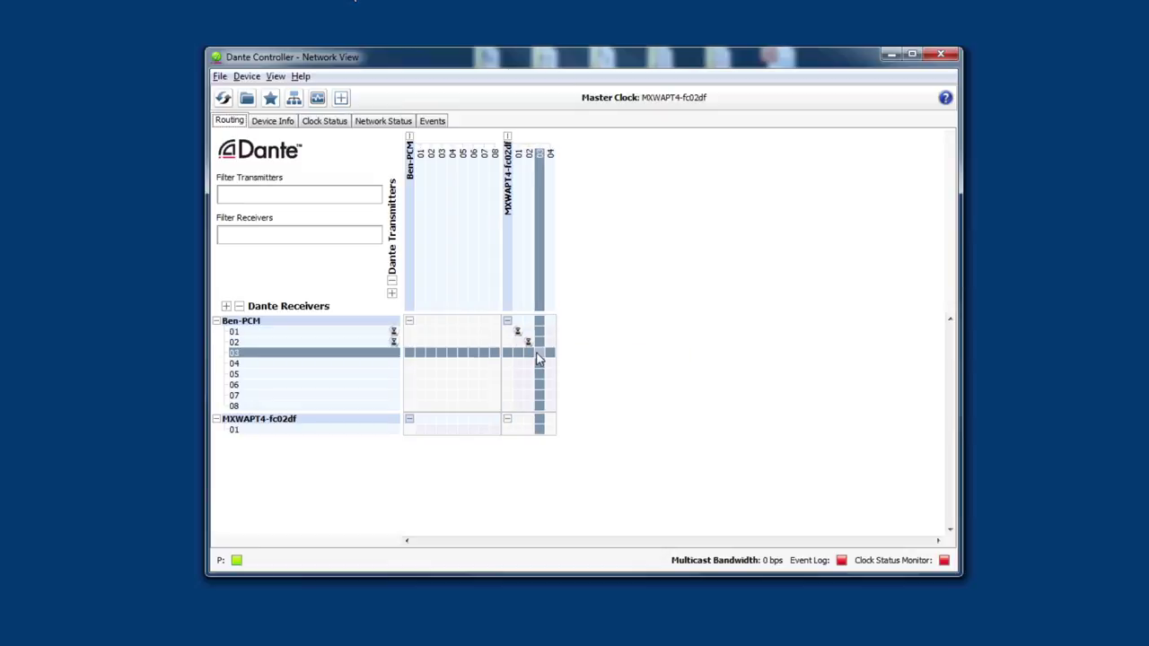
{"action": "left_click", "coordinate": [549, 363]}
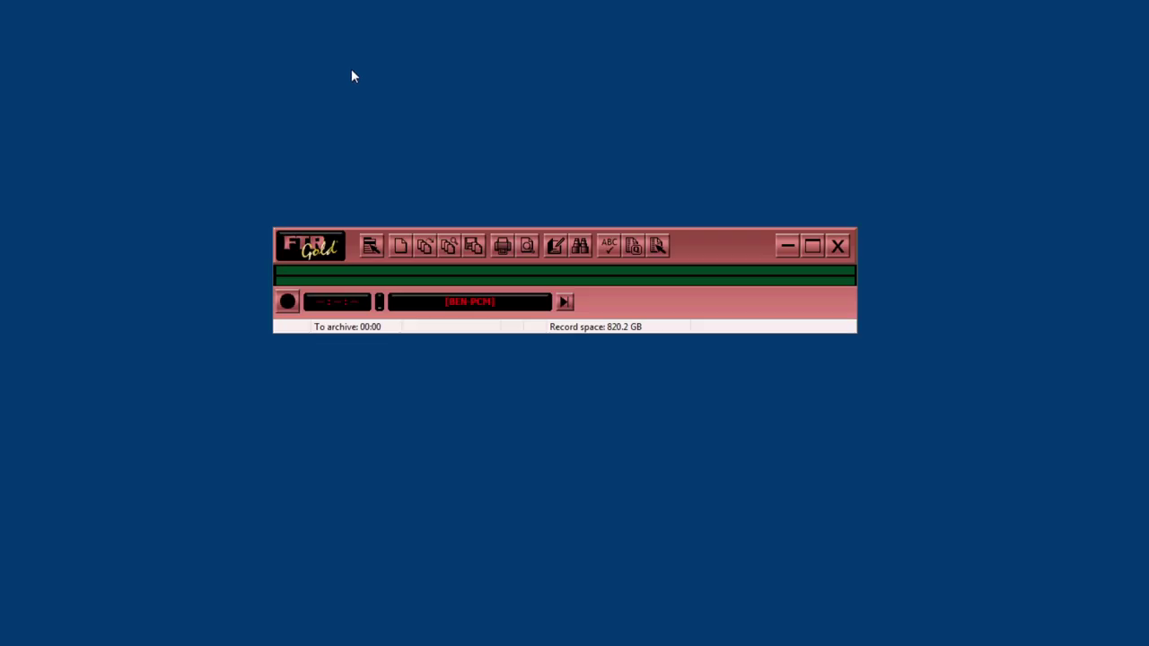
In FTR Gold, set the recording sound card to Dante Virtual Soundcard - ASIO with 8 recording channels
{"action": "left_click", "coordinate": [372, 248]}
{"action": "mouse_move", "coordinate": [396, 321]}
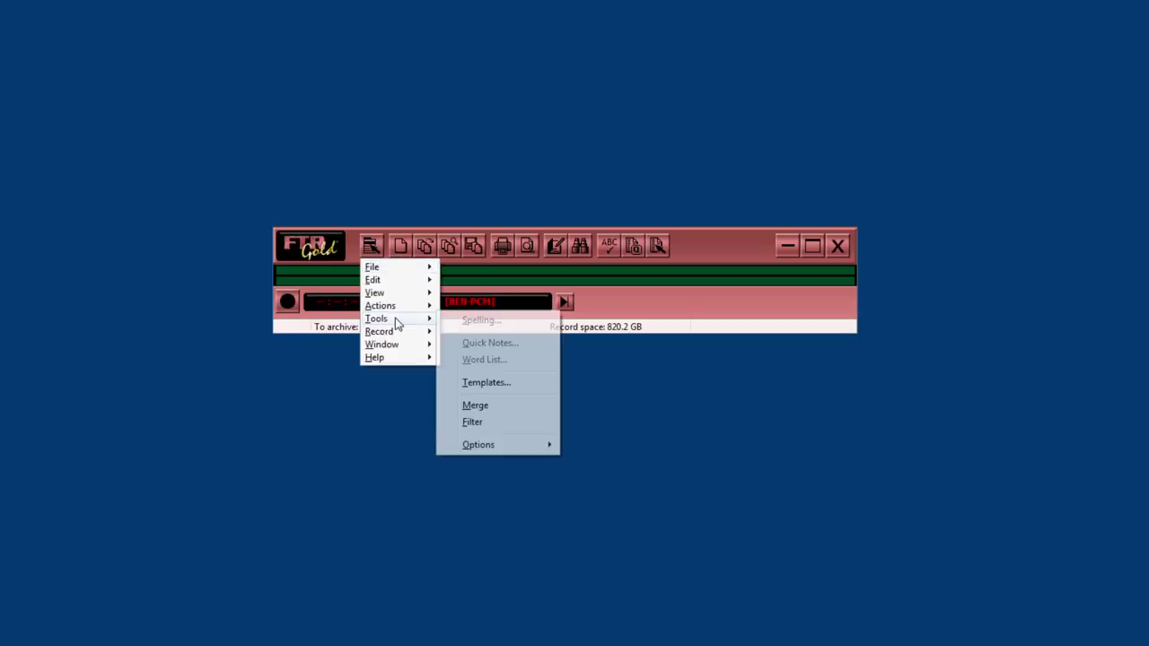
{"action": "mouse_move", "coordinate": [502, 443]}
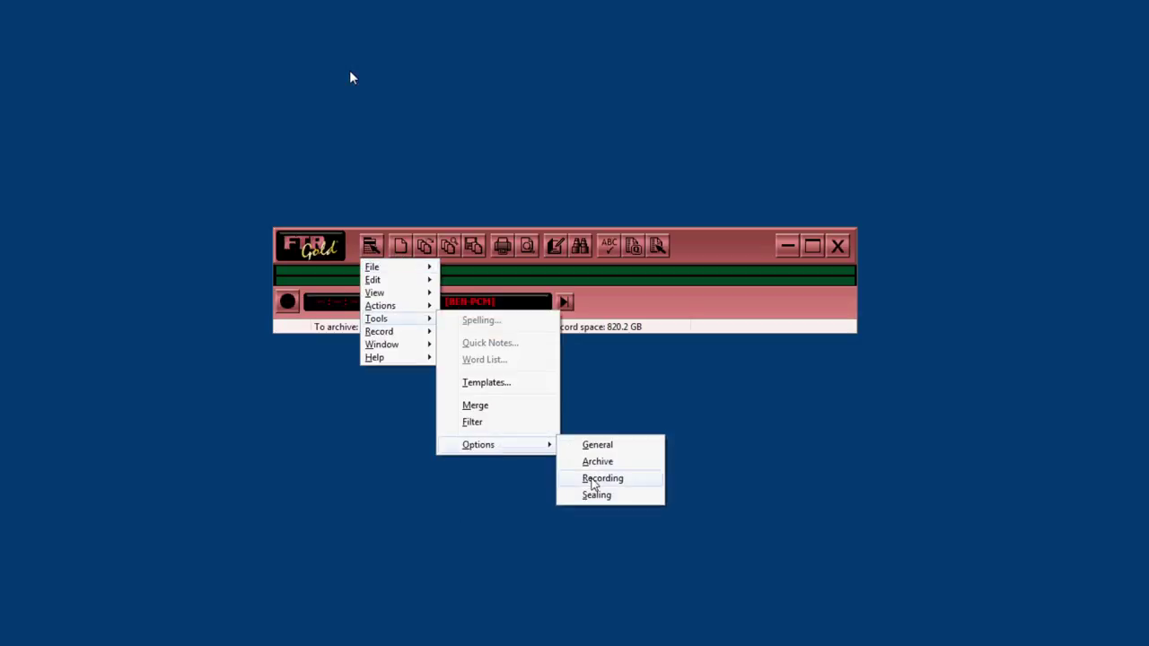
{"action": "left_click", "coordinate": [592, 479]}
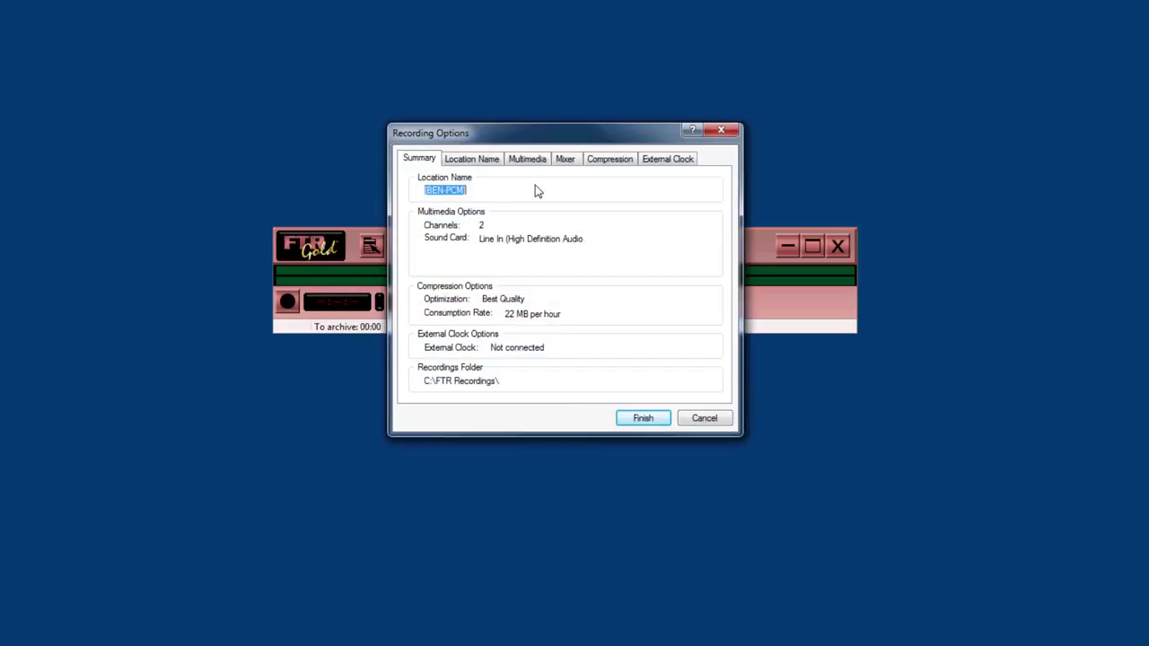
{"action": "left_click", "coordinate": [530, 160]}
{"action": "left_click", "coordinate": [603, 191]}
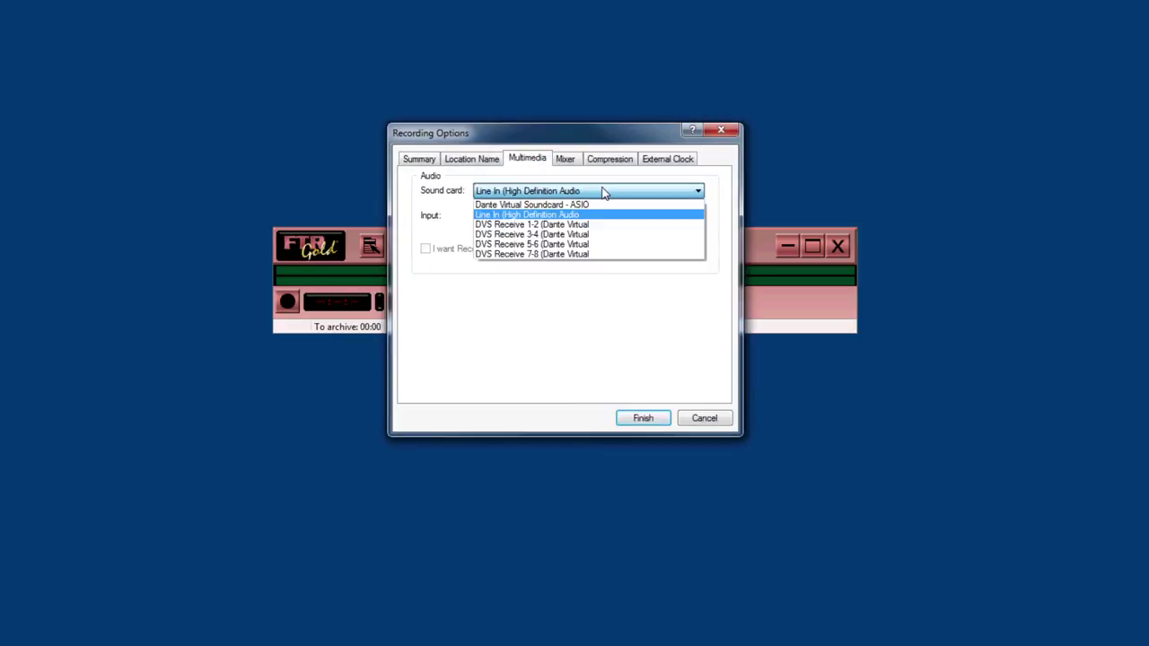
{"action": "left_click", "coordinate": [584, 207]}
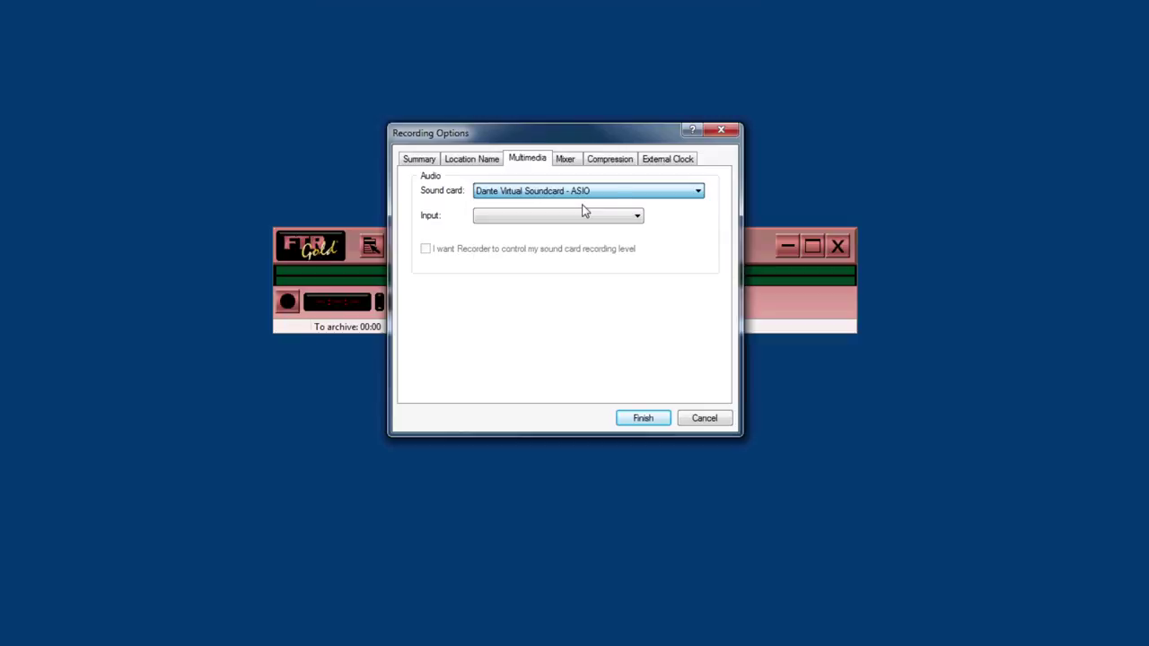
{"action": "left_click", "coordinate": [566, 161]}
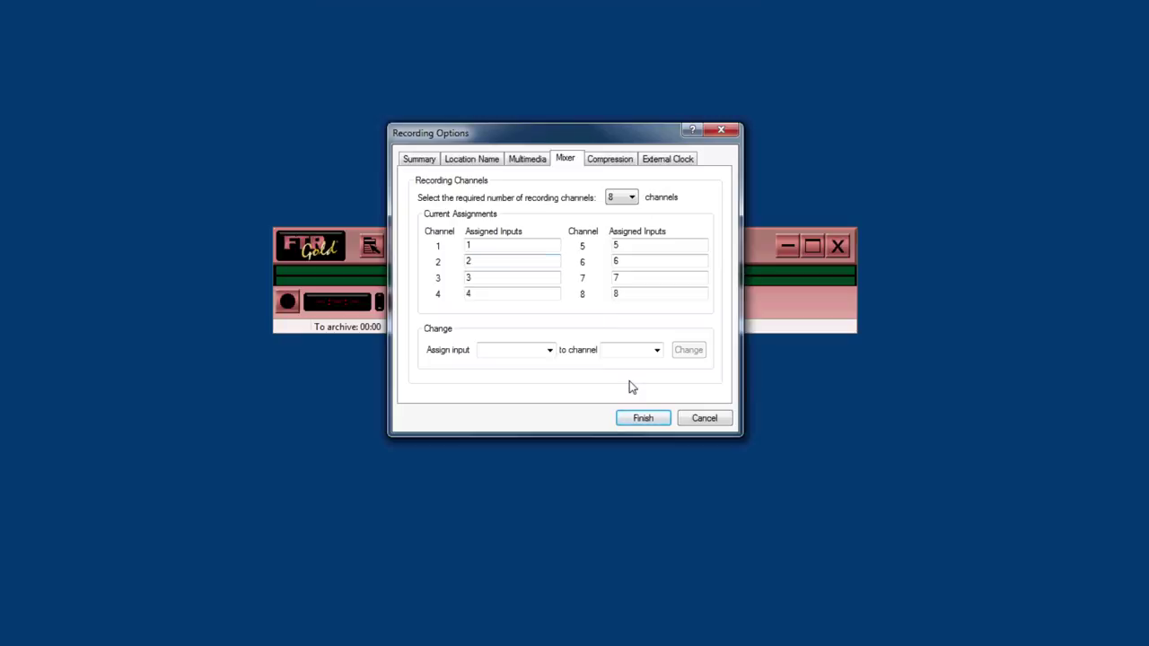
{"action": "left_click", "coordinate": [644, 417]}
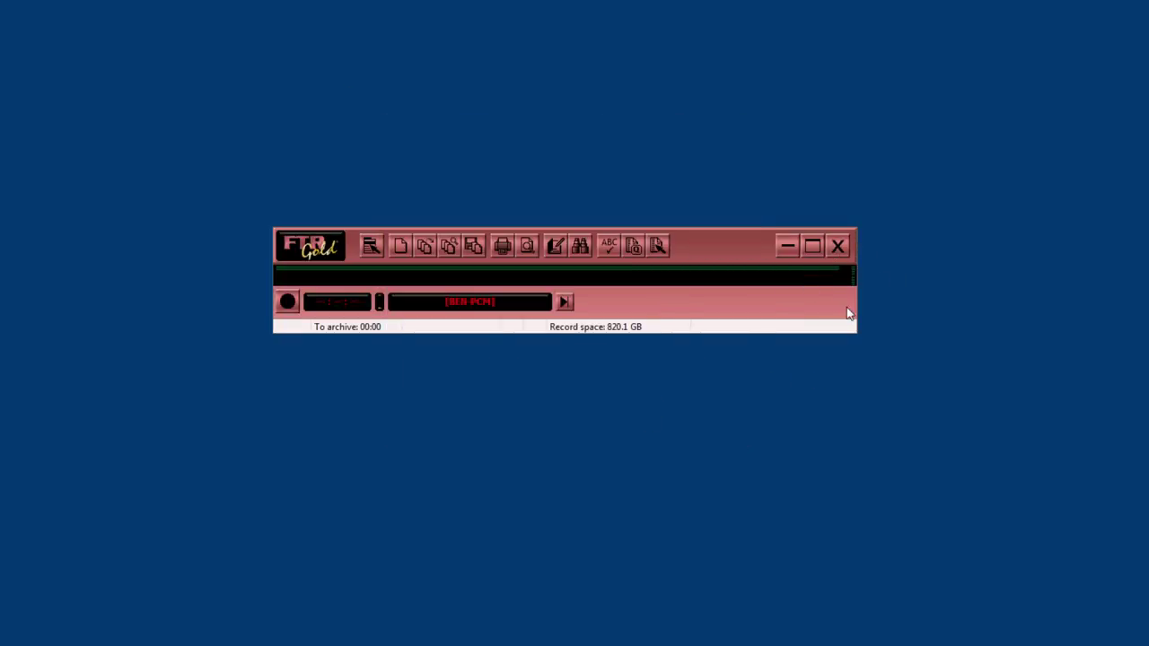
Show the Record Level Window for the recording channels
{"action": "left_click", "coordinate": [375, 248]}
{"action": "mouse_move", "coordinate": [378, 298]}
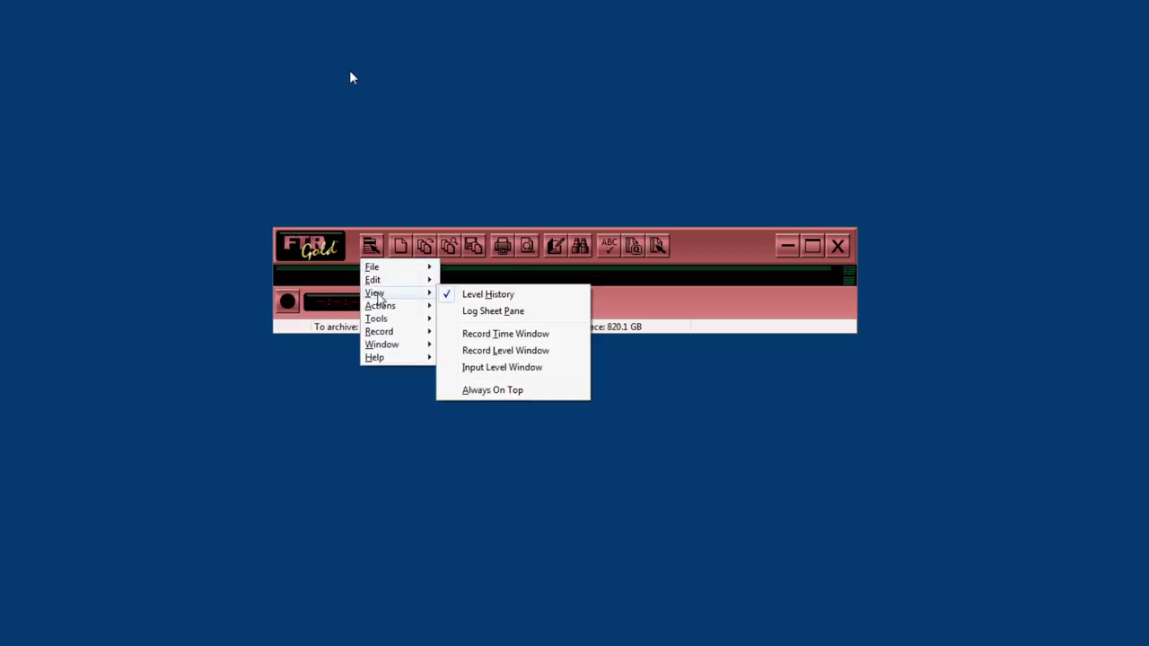
{"action": "left_click", "coordinate": [505, 351]}
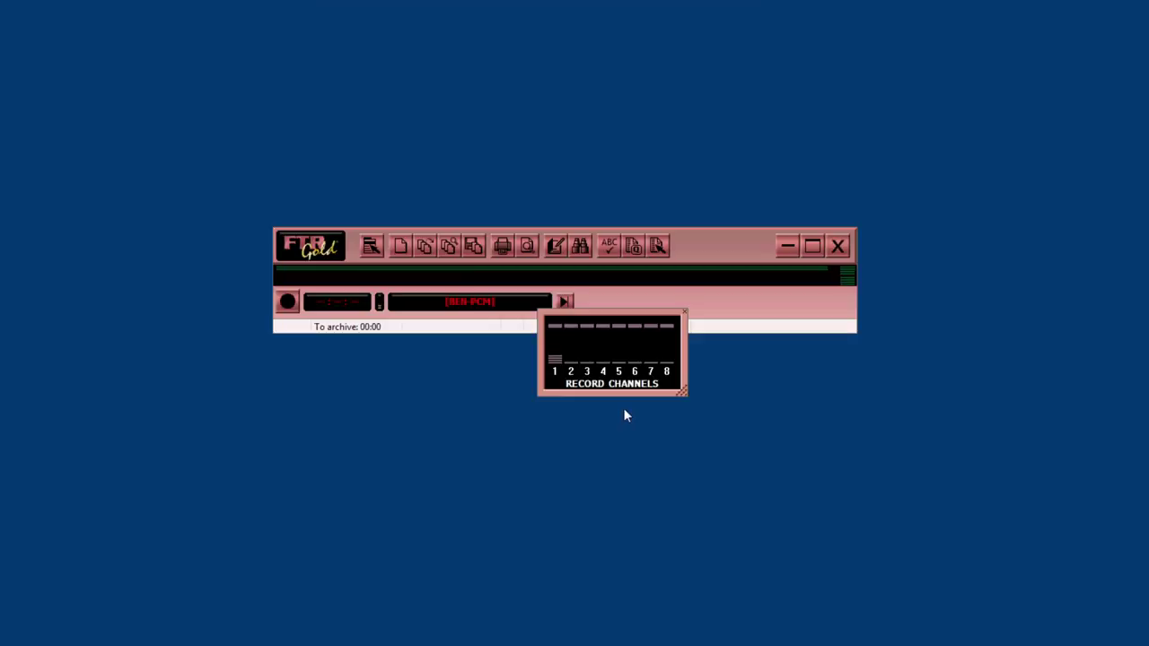